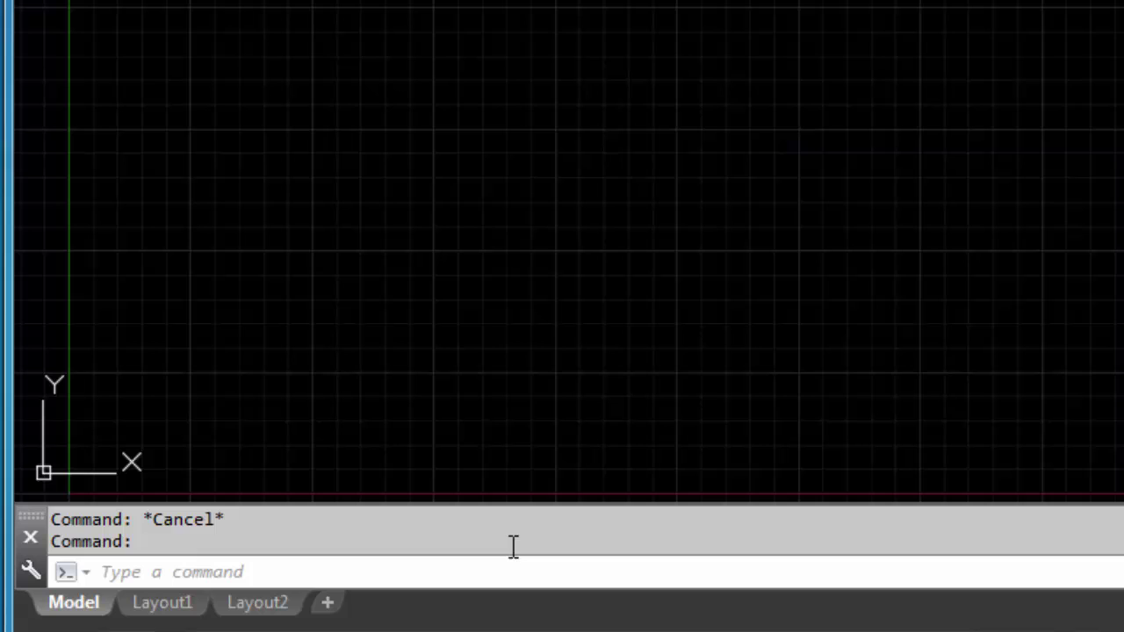
- Open the Options dialog from the command line's context menu, at the Display tab
right_click(432, 532)
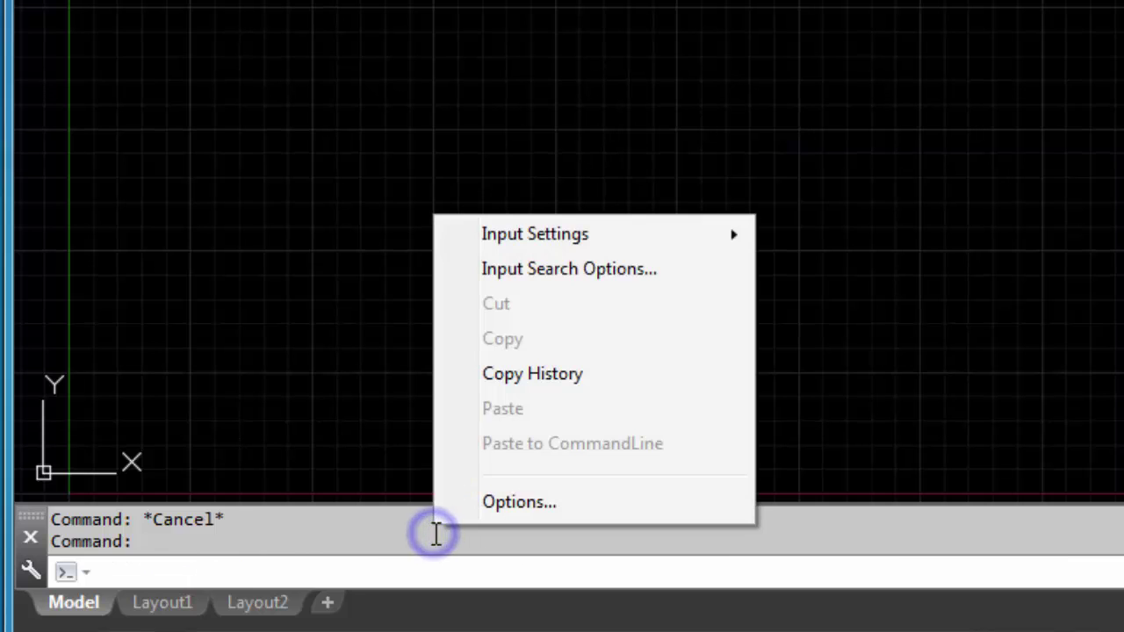
left_click(550, 506)
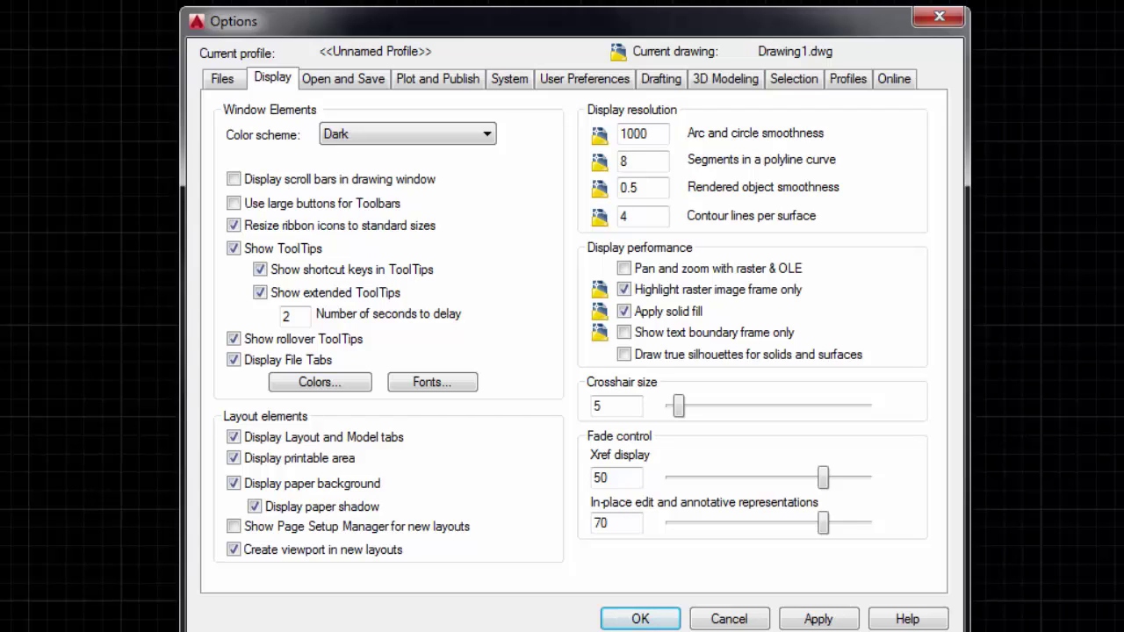
left_click(224, 79)
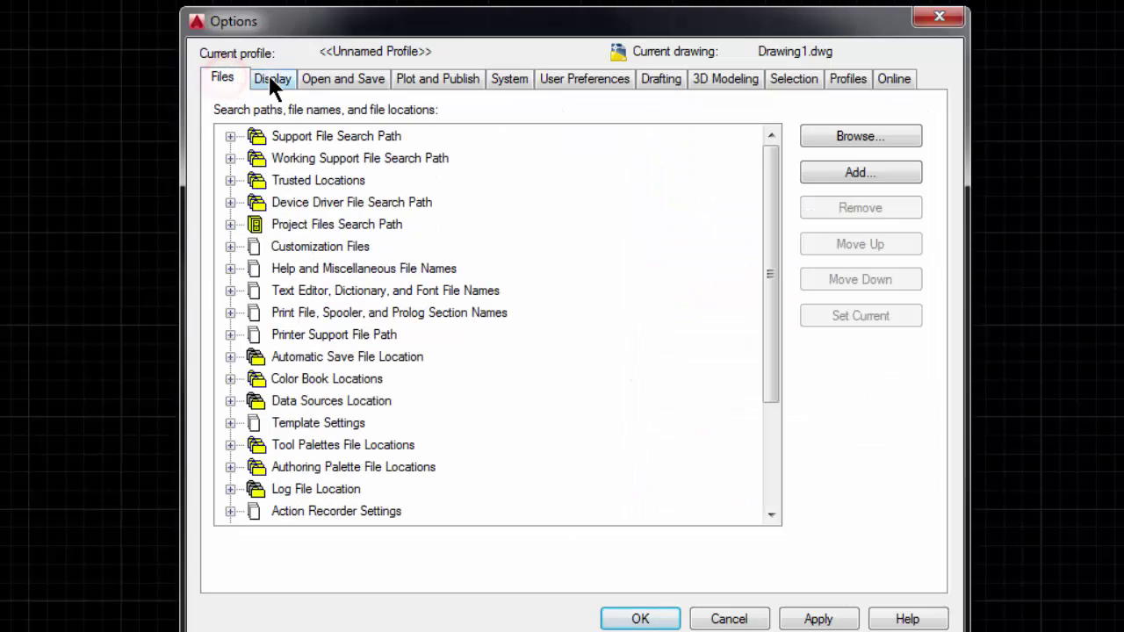
left_click(271, 81)
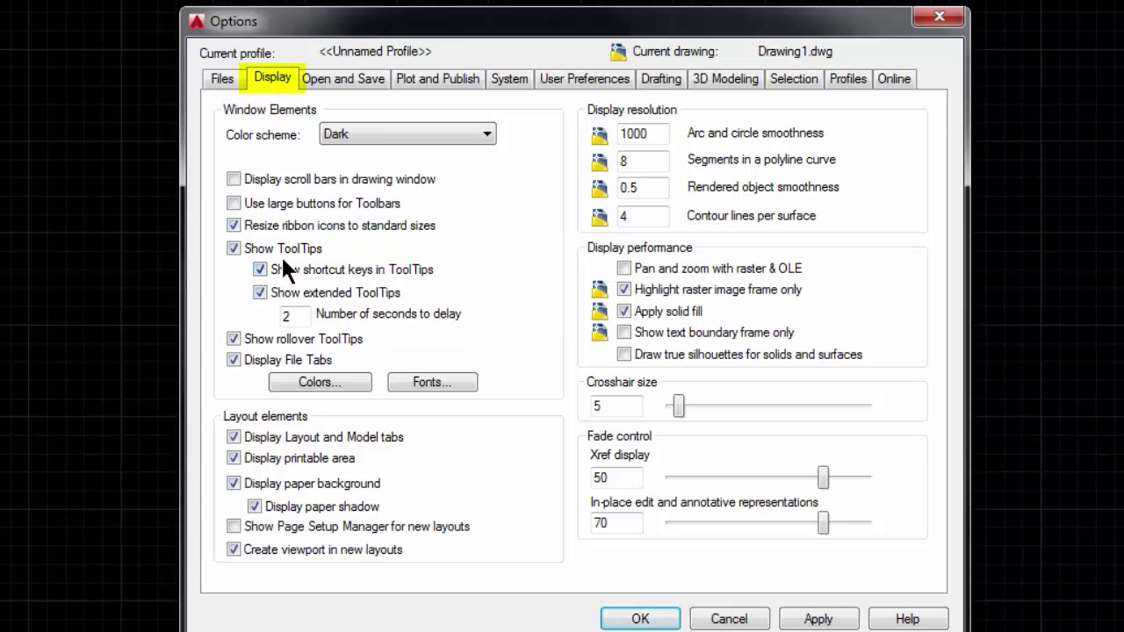
- Turn off Show shortcut keys in ToolTips and Show extended ToolTips
left_click(260, 292)
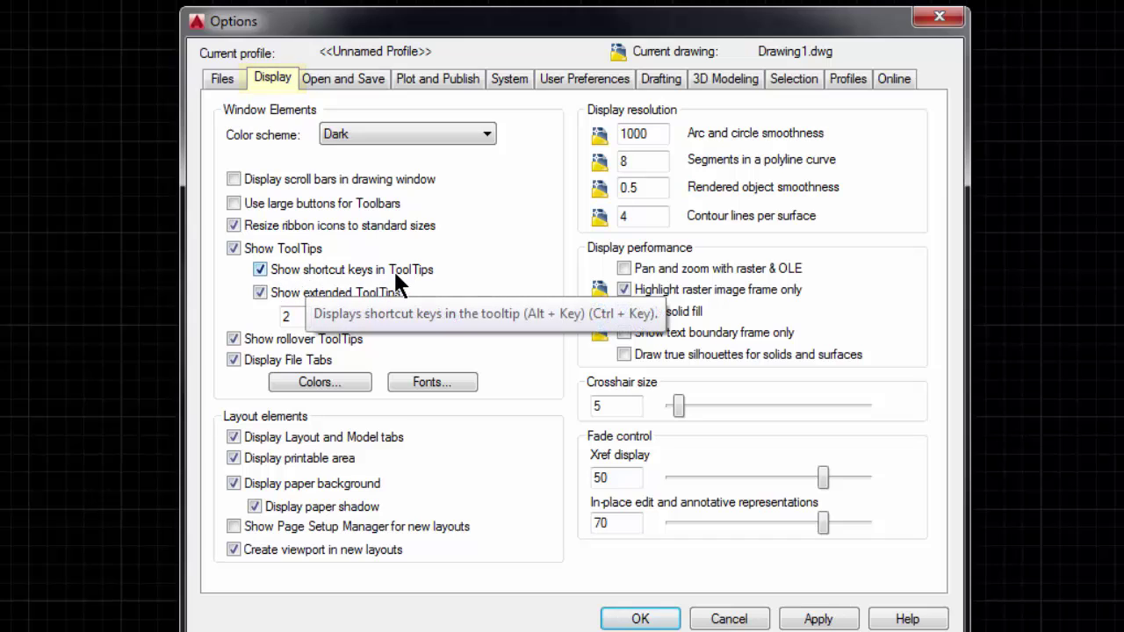
left_click(260, 269)
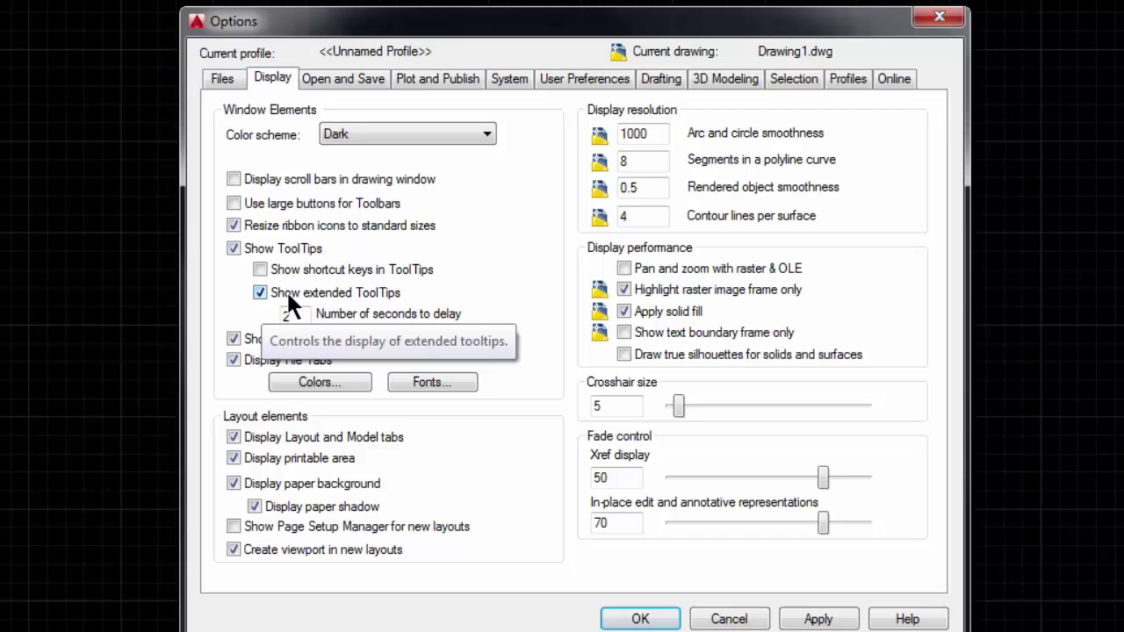
left_click(261, 293)
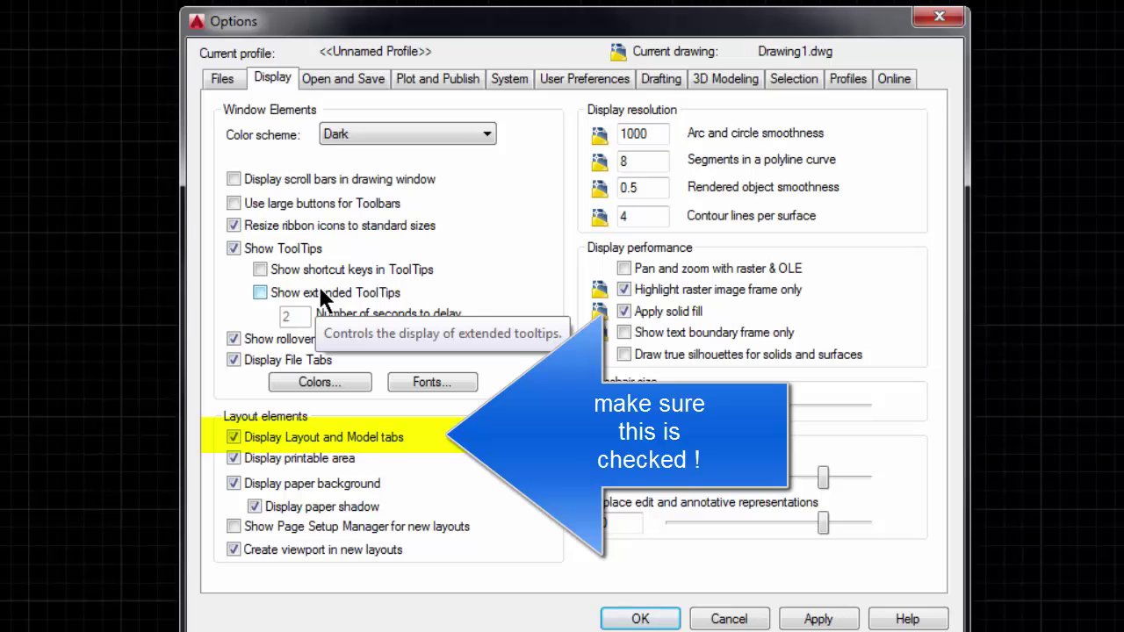
- Set the uniform background for 2D model space to White and apply
left_click(317, 386)
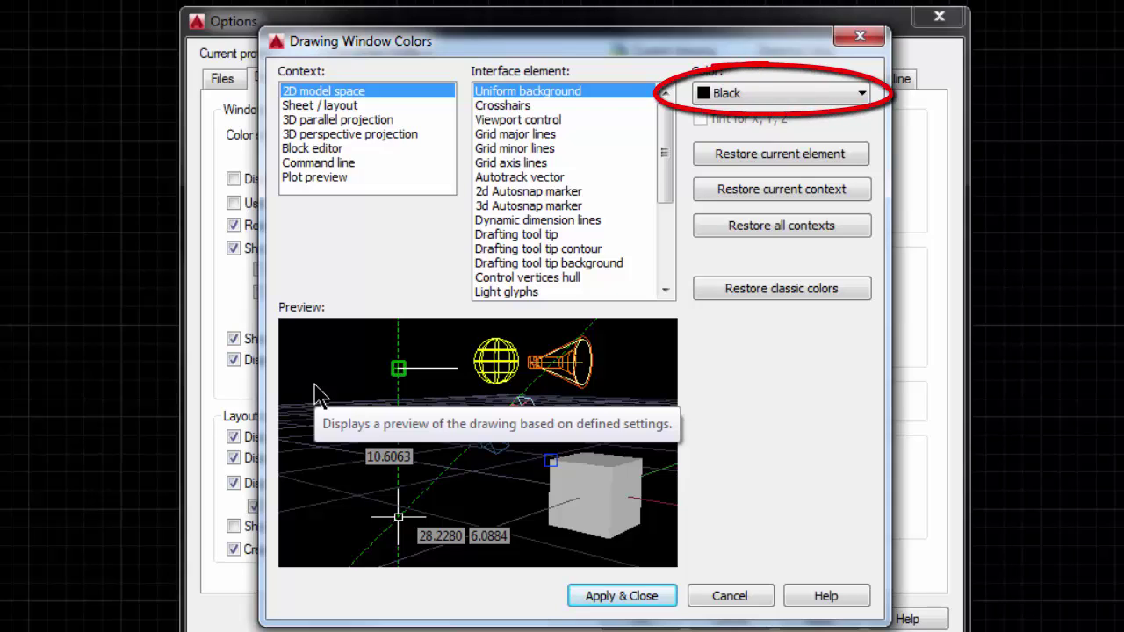
left_click(857, 95)
left_click(807, 218)
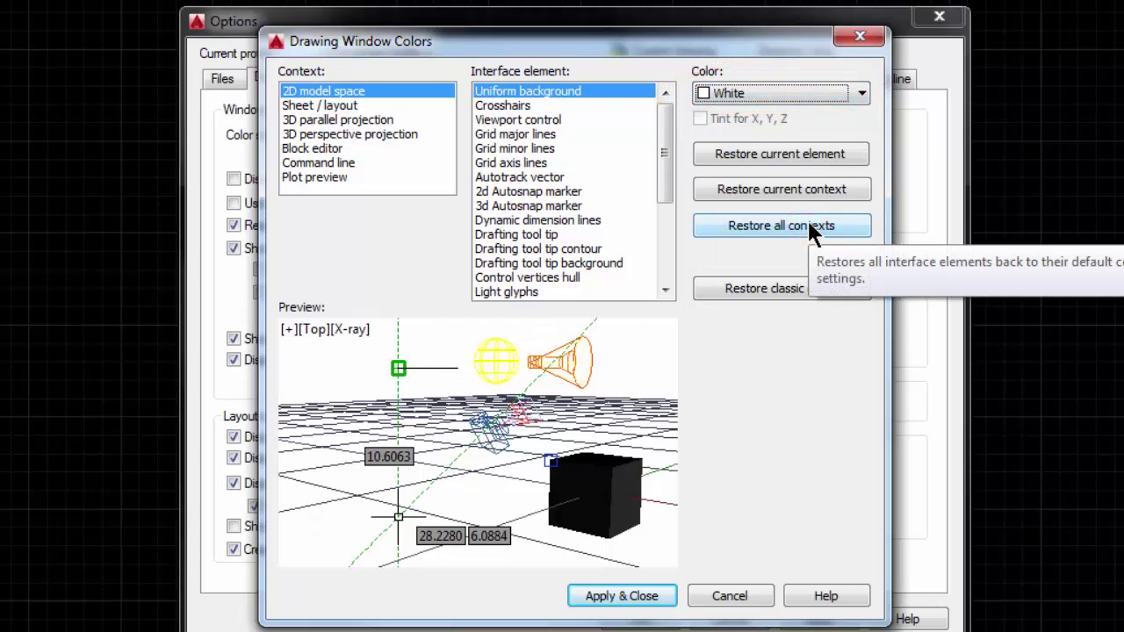
left_click(619, 596)
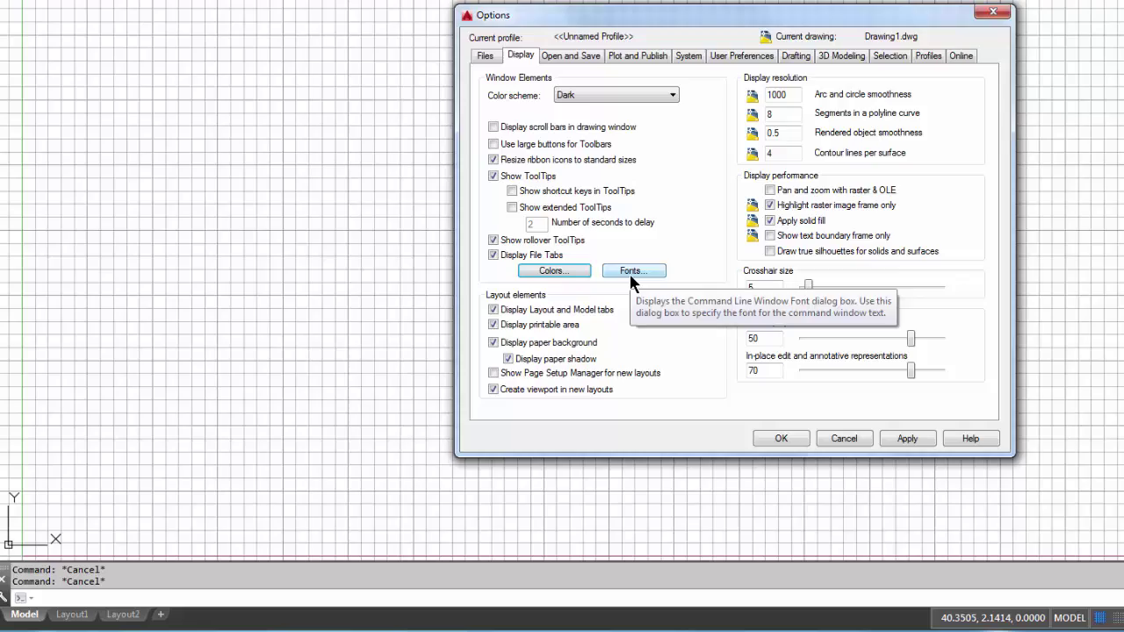
- Set the command-line font to Lucida Console at size 14 and apply
left_click(630, 274)
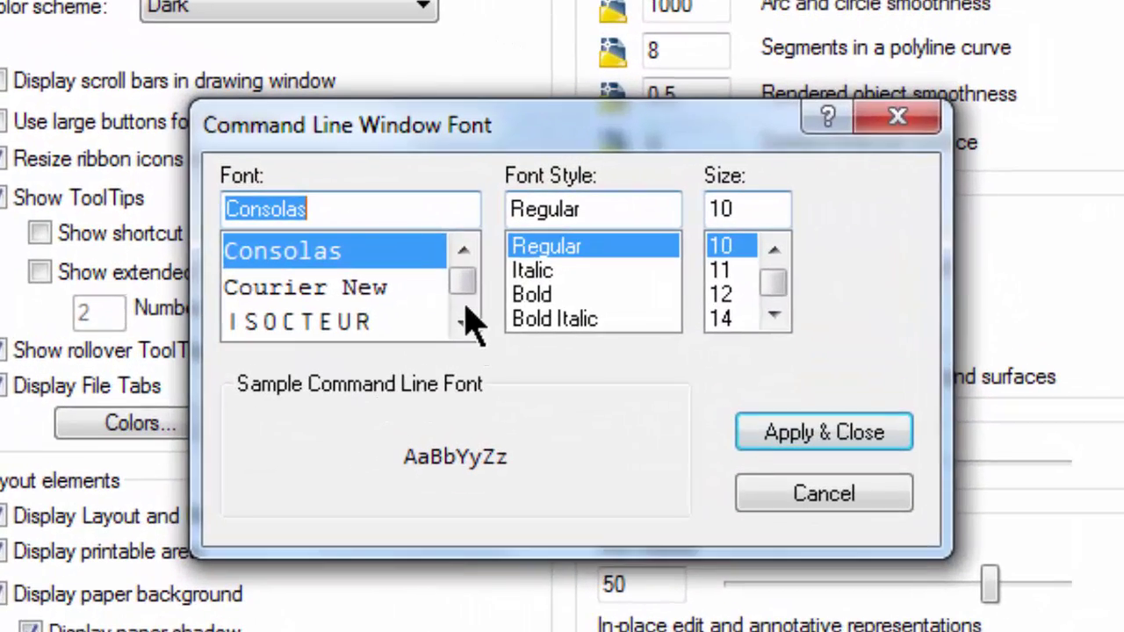
left_click(538, 291)
left_click(538, 292)
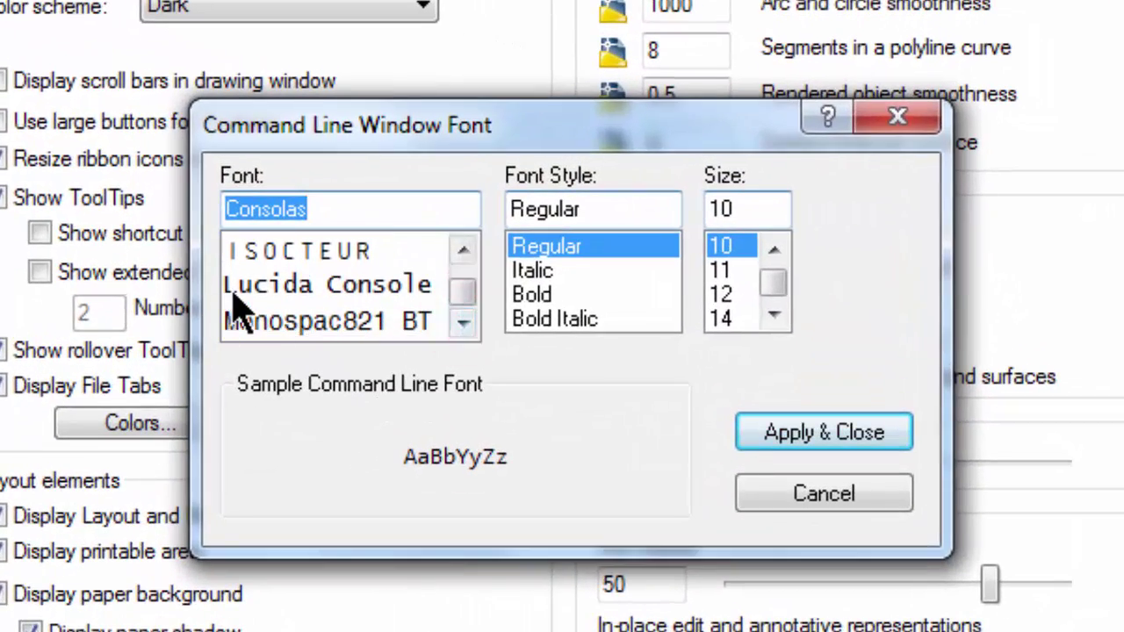
left_click(330, 288)
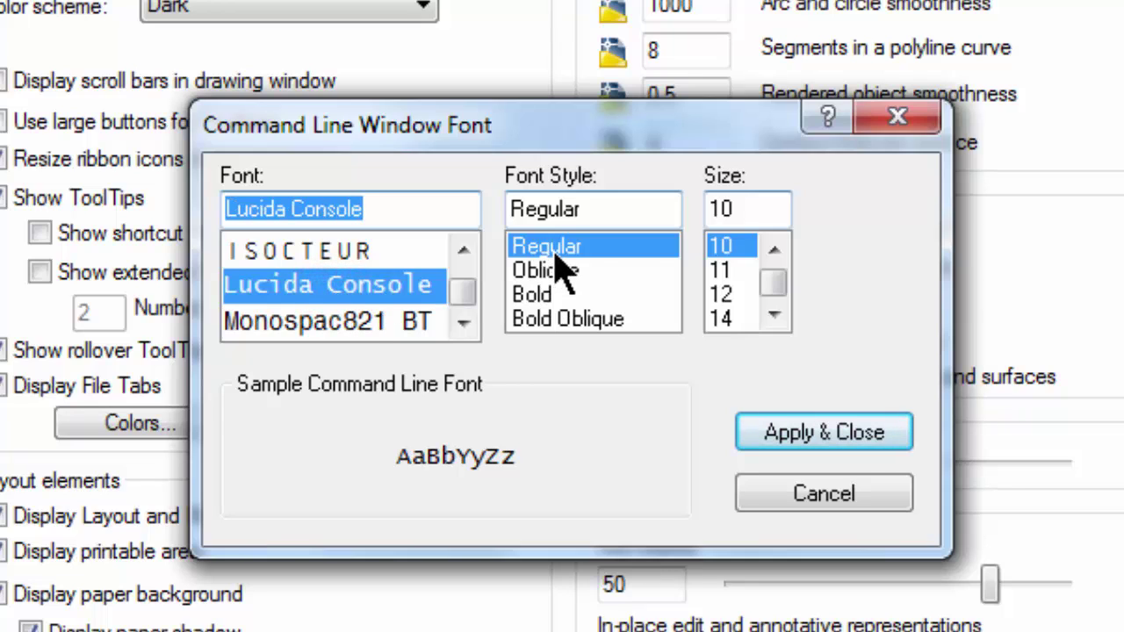
left_click(724, 320)
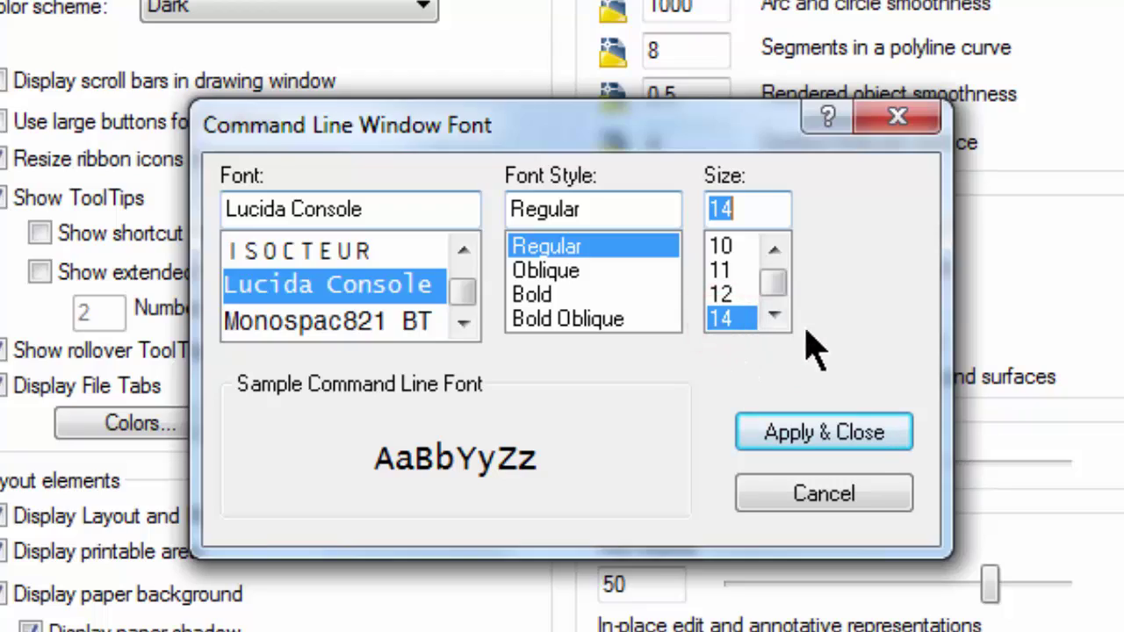
left_click(856, 432)
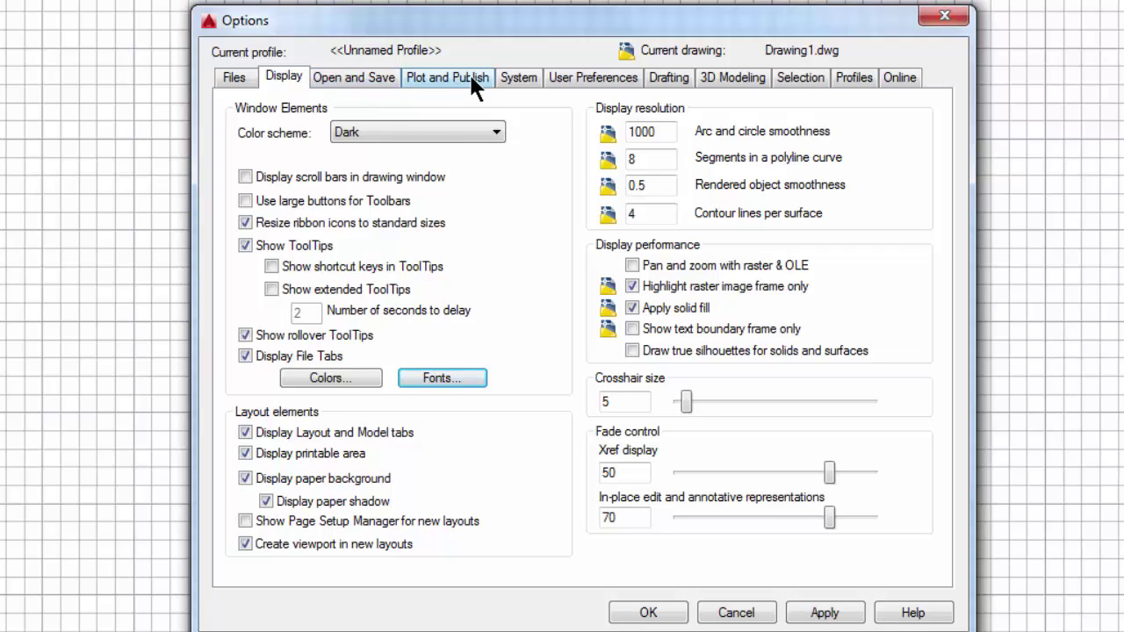
- Under User Preferences, enable time-sensitive right-click with a 350 ms longer-click duration
left_click(587, 81)
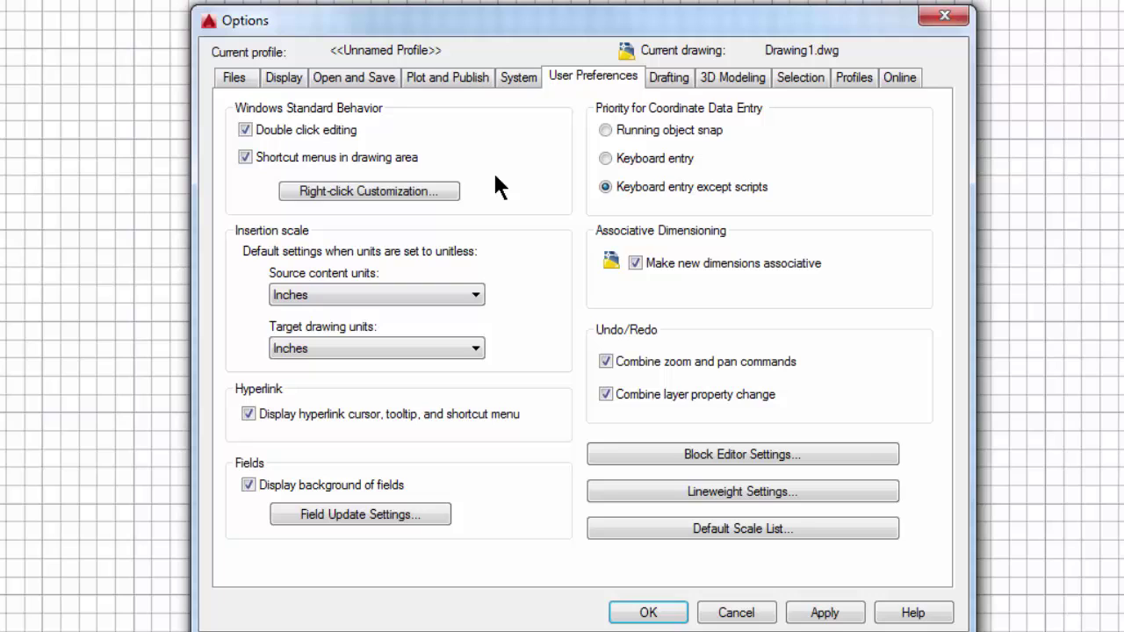
left_click(329, 190)
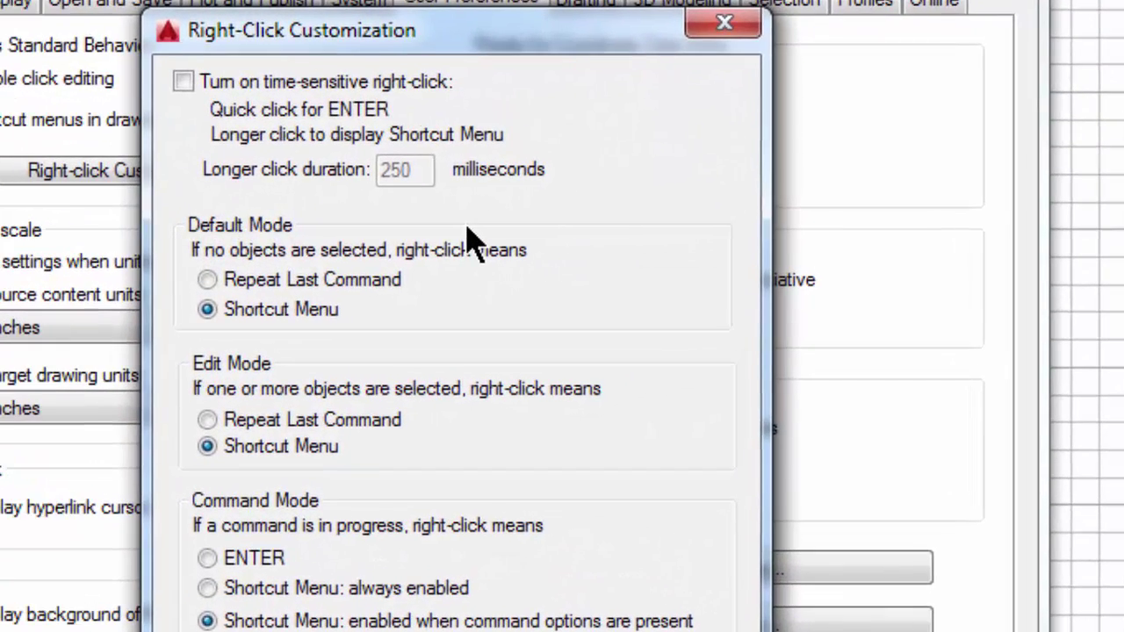
left_click(183, 82)
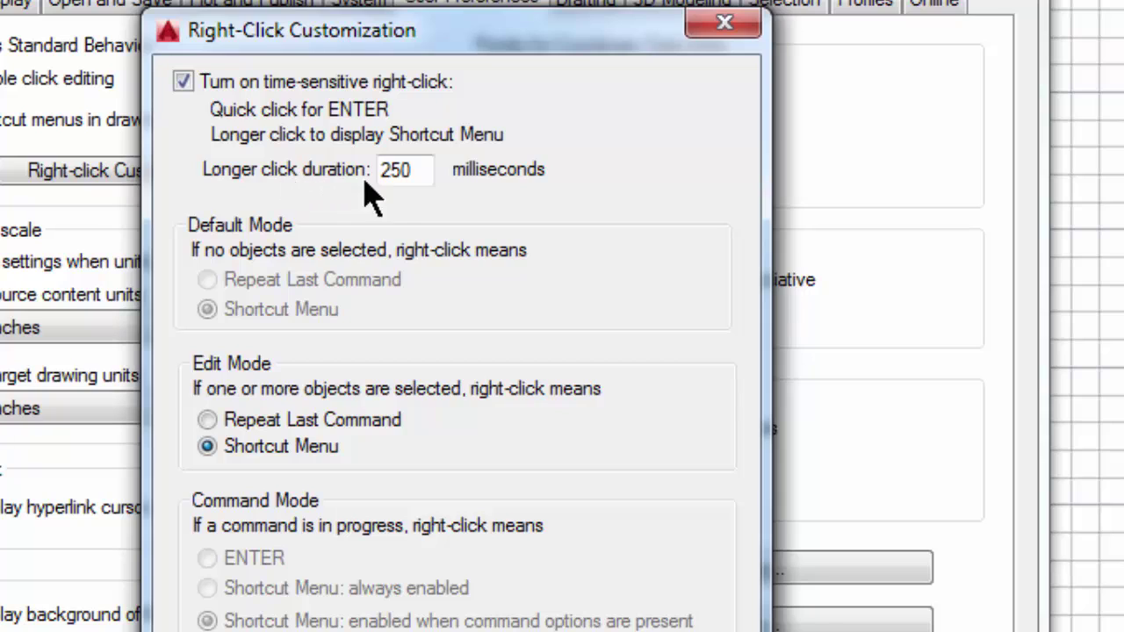
double_click(414, 171)
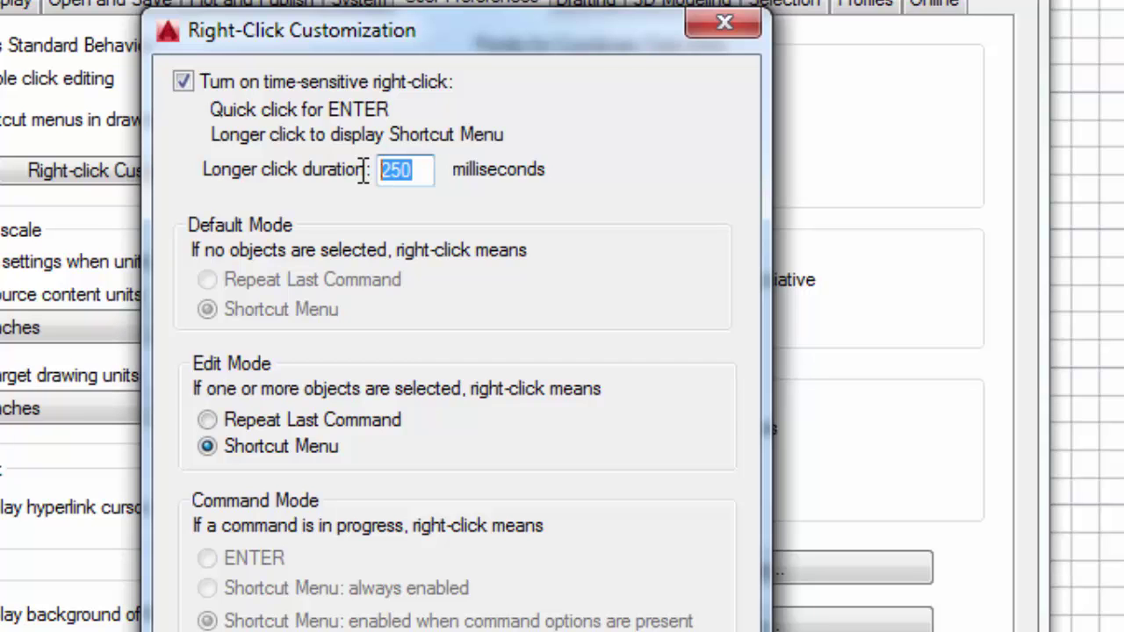
type("350")
key("Return")
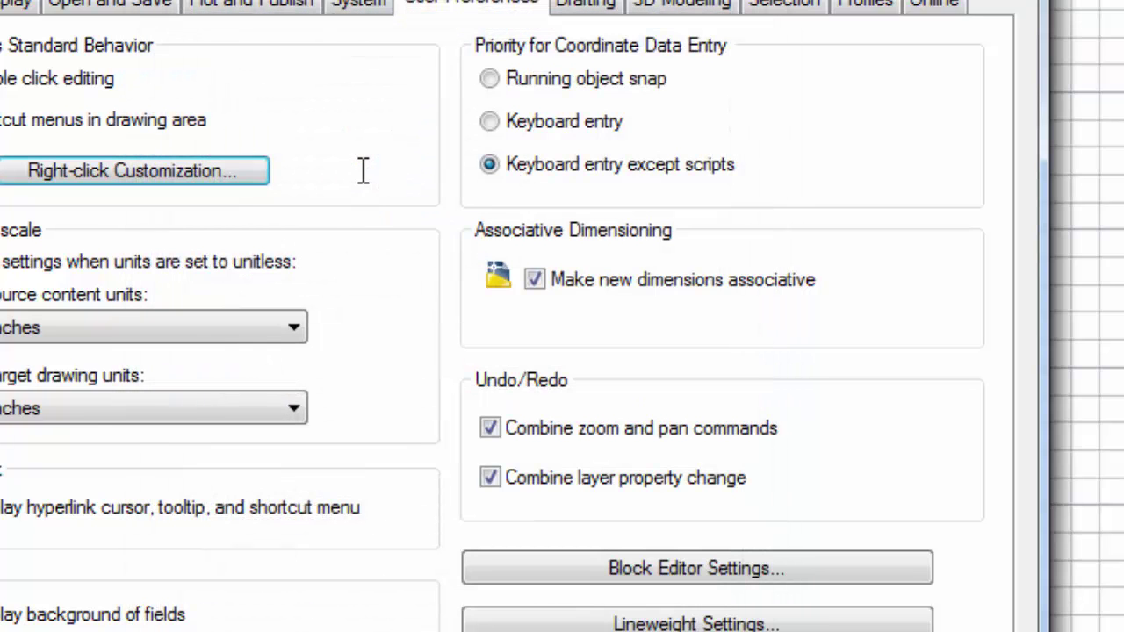
left_click(165, 175)
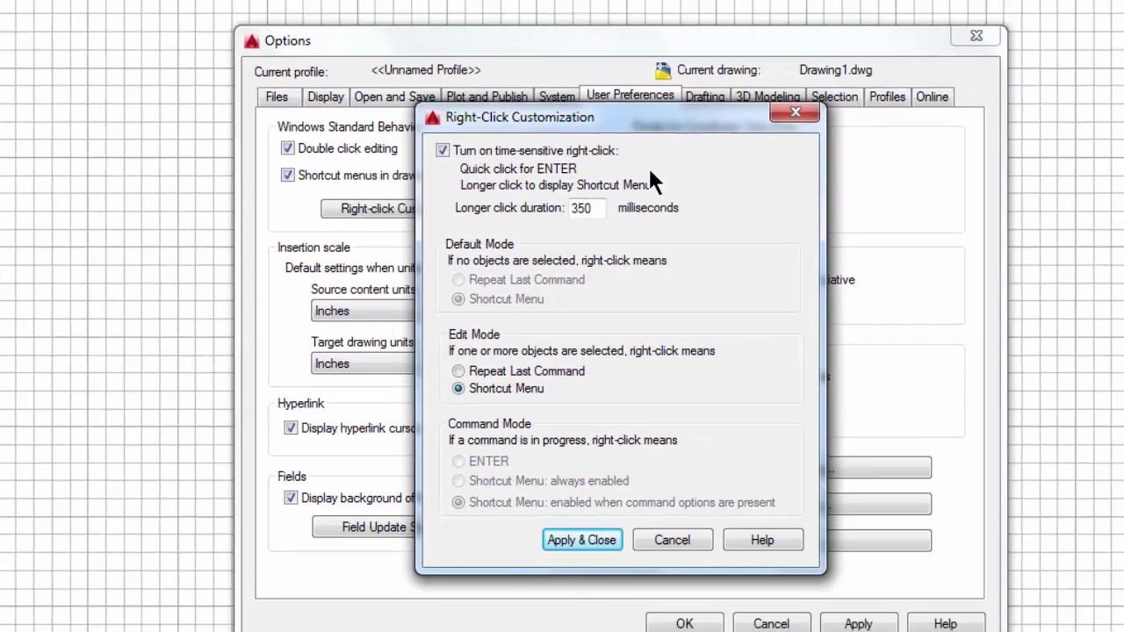
- Keep the right-click settings, then list lineweights in Inches (in) instead of millimetres
left_click(590, 538)
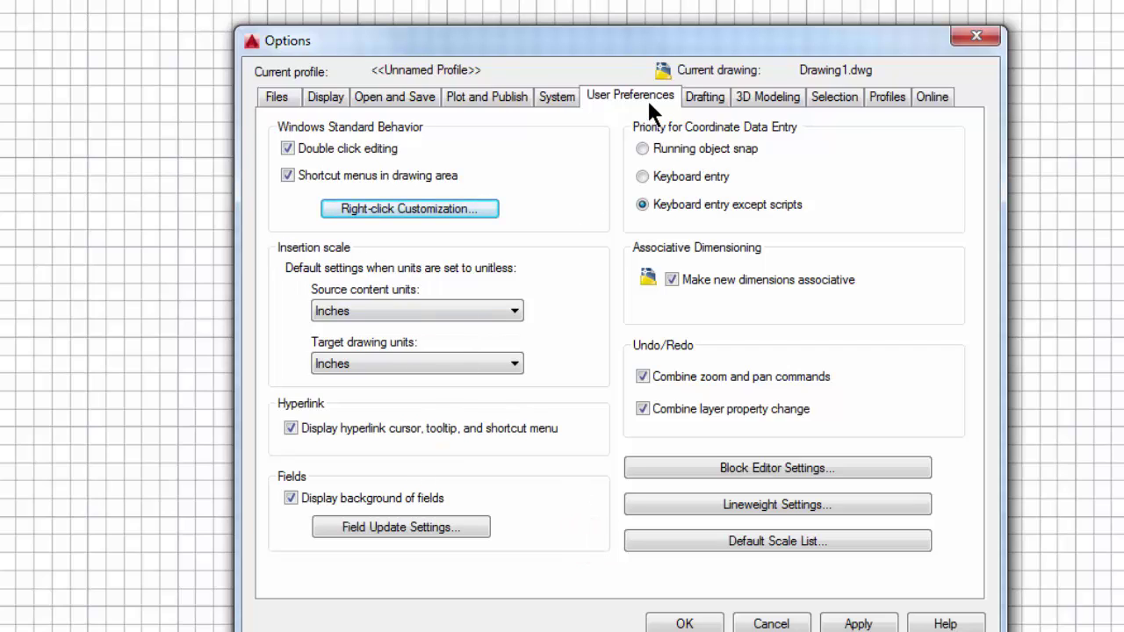
left_click(743, 505)
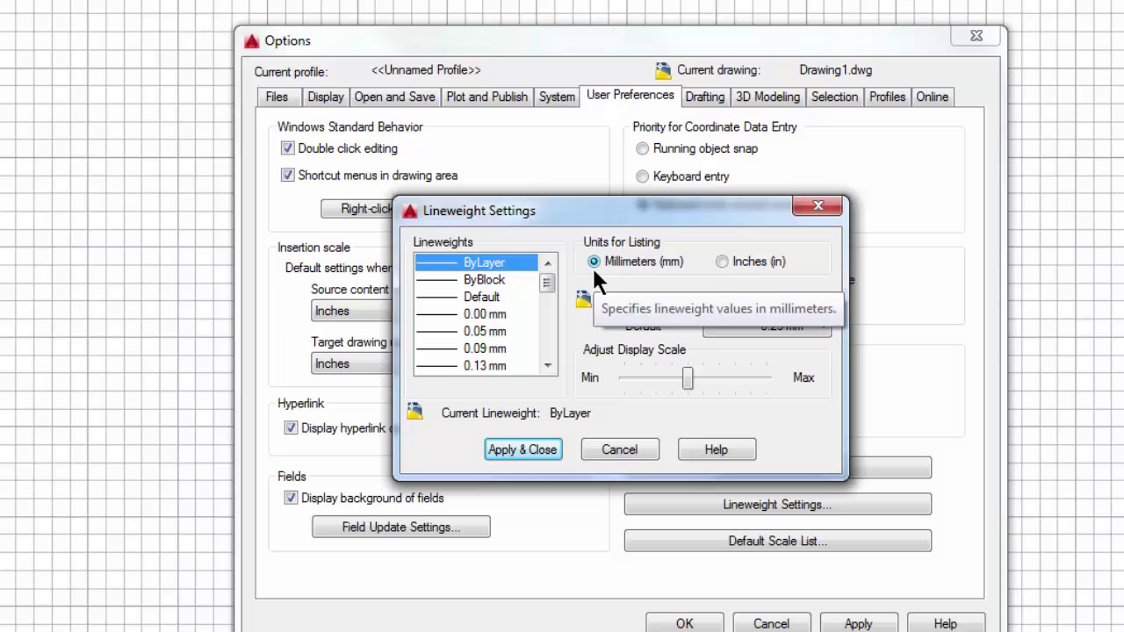
left_click(722, 260)
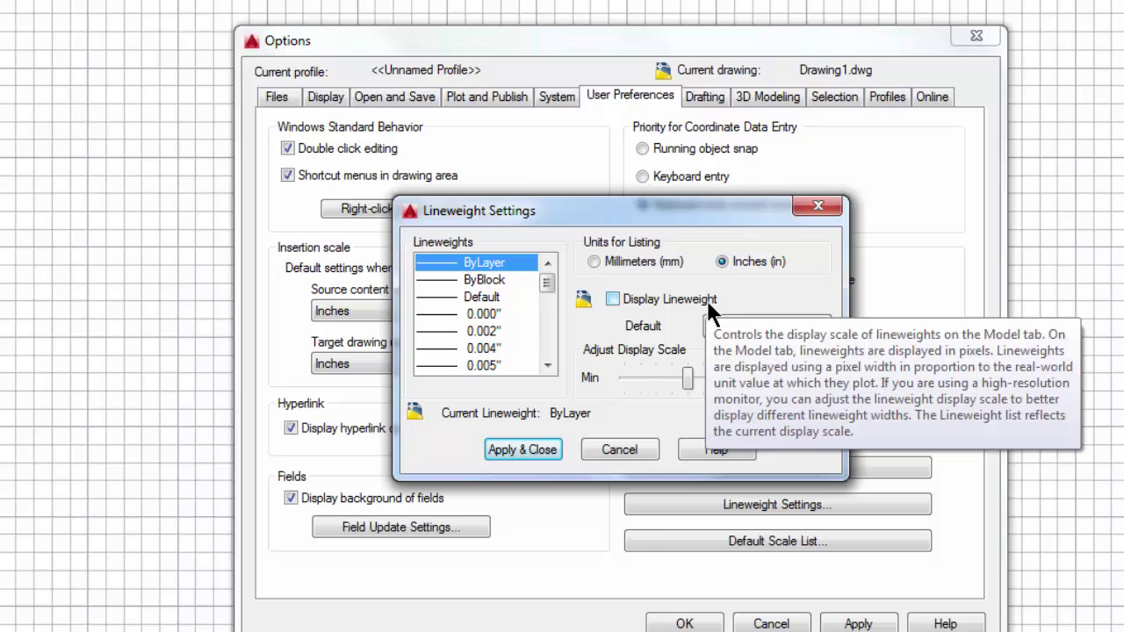
left_click(545, 445)
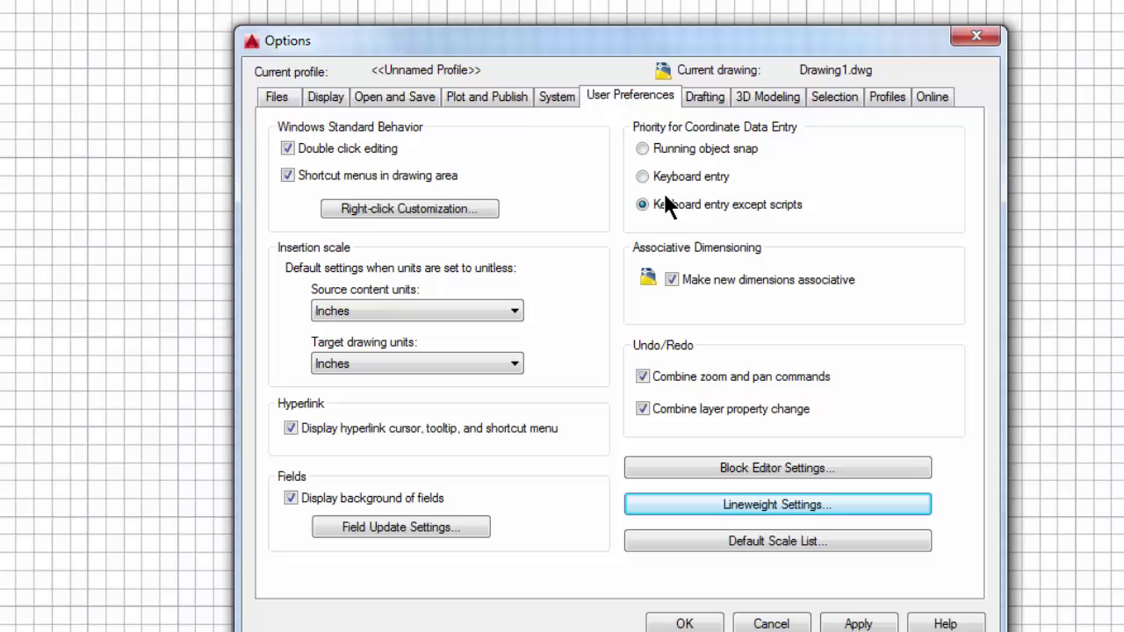
- On the Drafting tab, set the 2D AutoSnap marker colour to Magenta
left_click(702, 97)
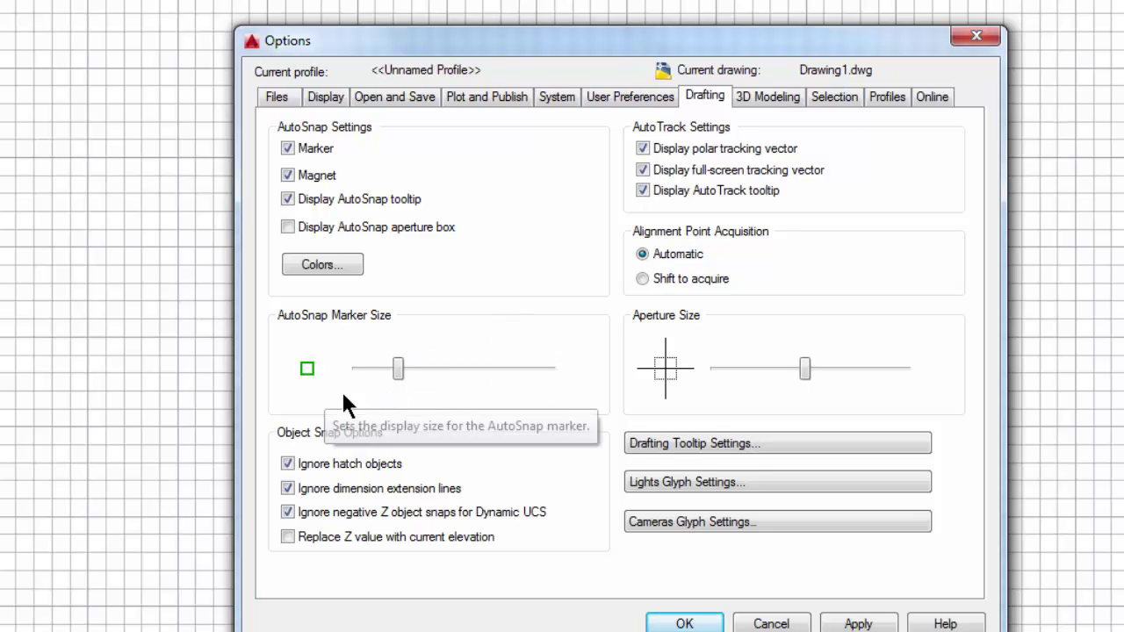
left_click(320, 267)
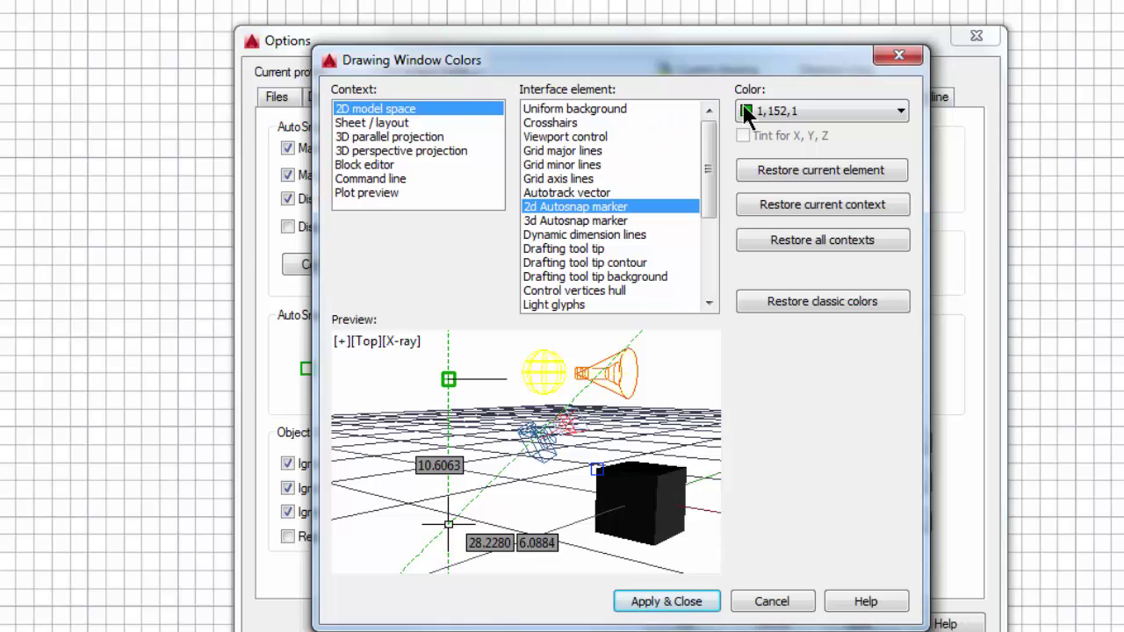
left_click(892, 119)
left_click(822, 219)
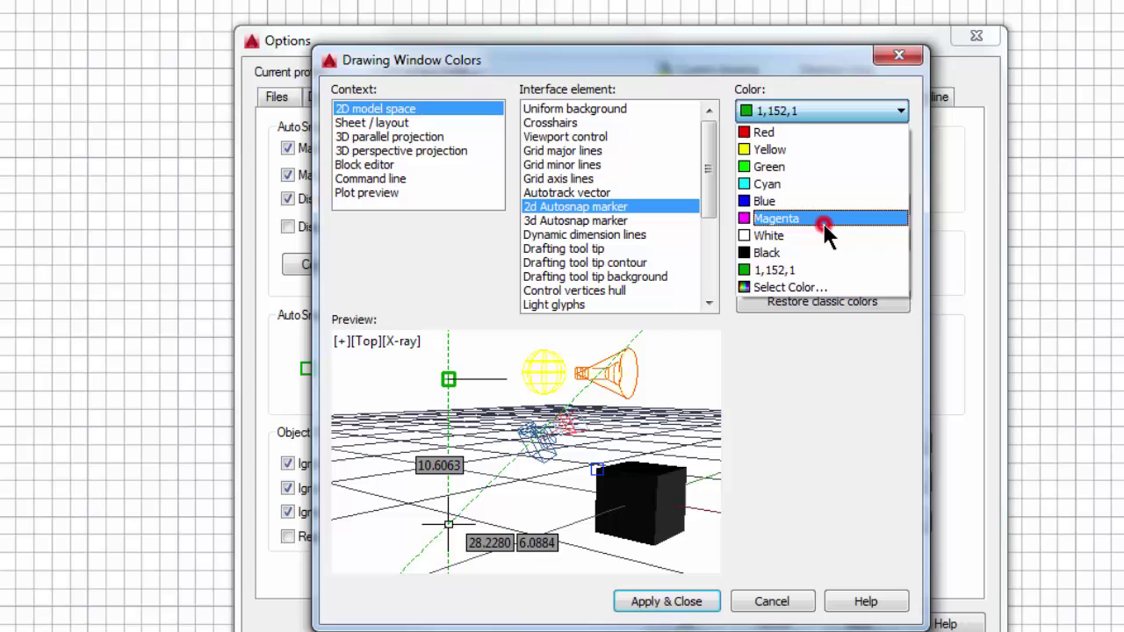
left_click(677, 606)
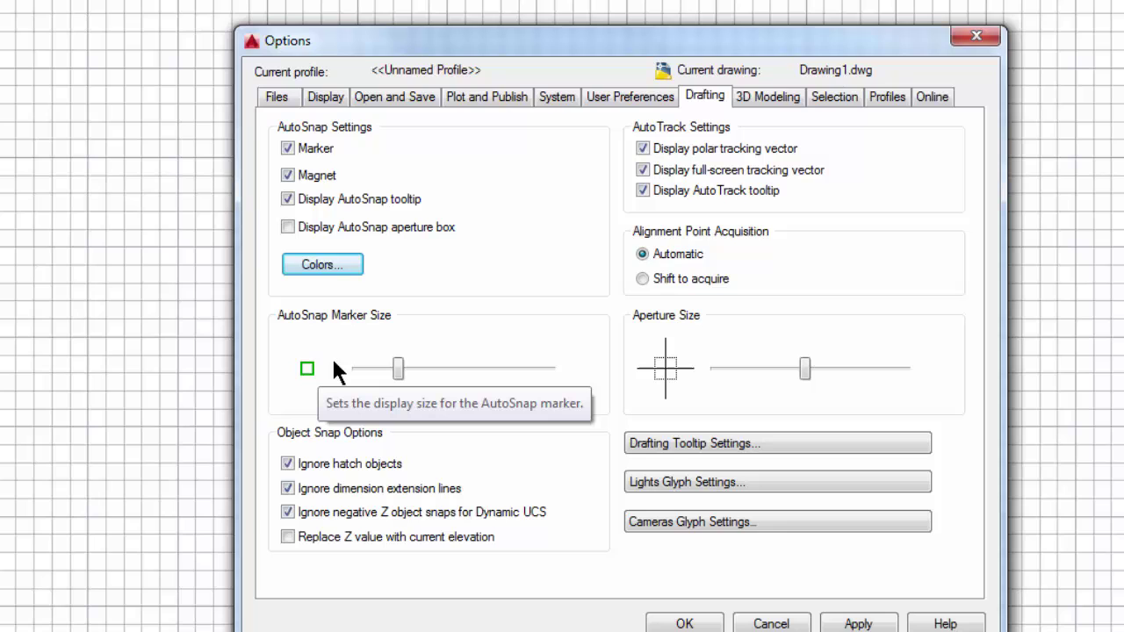
- On the 3D Modeling tab, hide the ViewCube in 2D Wireframe and disable viewport controls
left_click(762, 103)
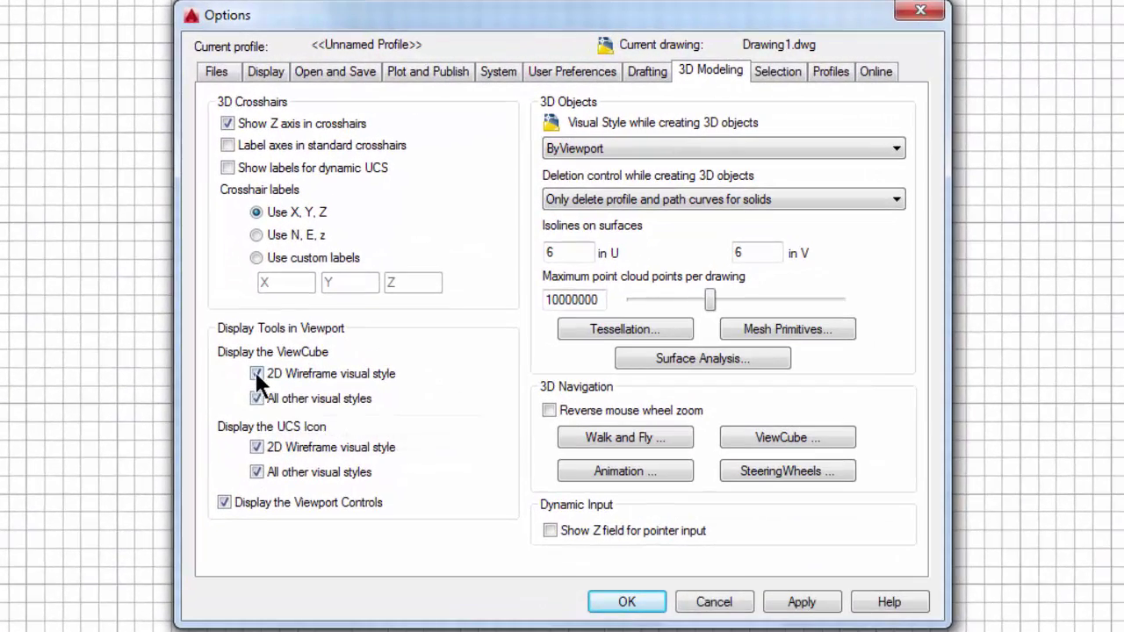
left_click(257, 373)
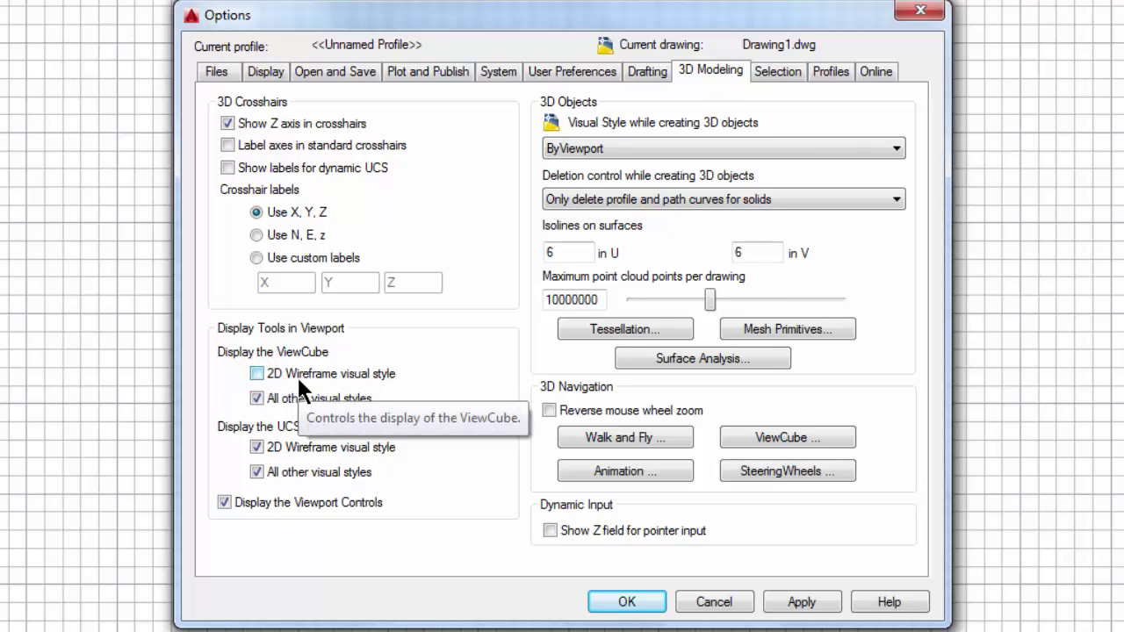
left_click(223, 501)
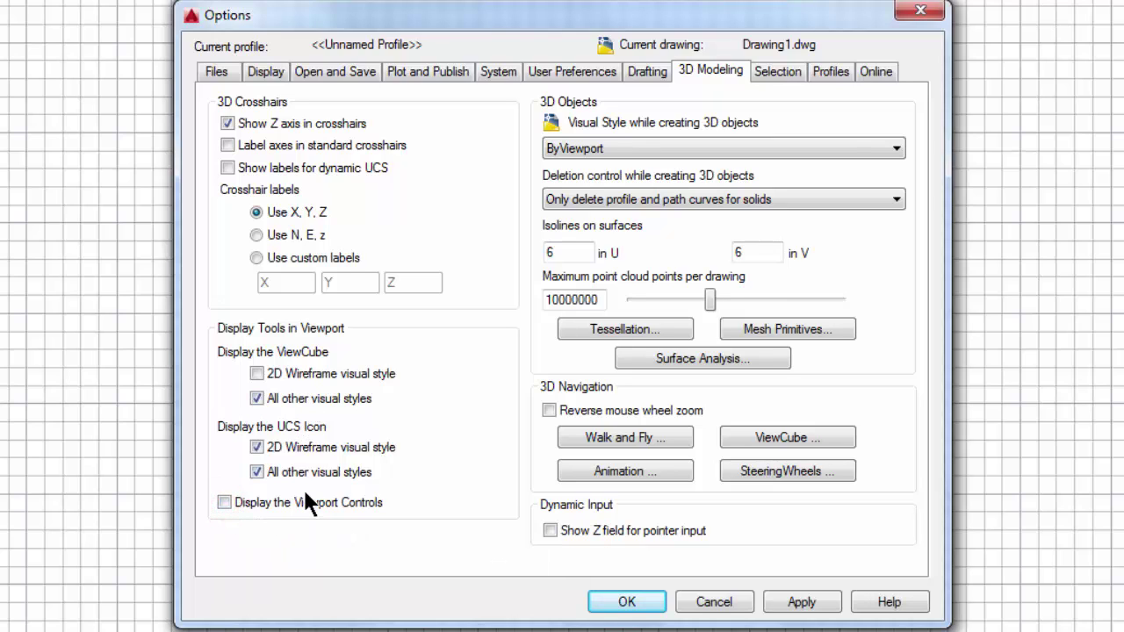
- On the Selection tab, enlarge the Pickbox size slightly and apply all changes
left_click(776, 72)
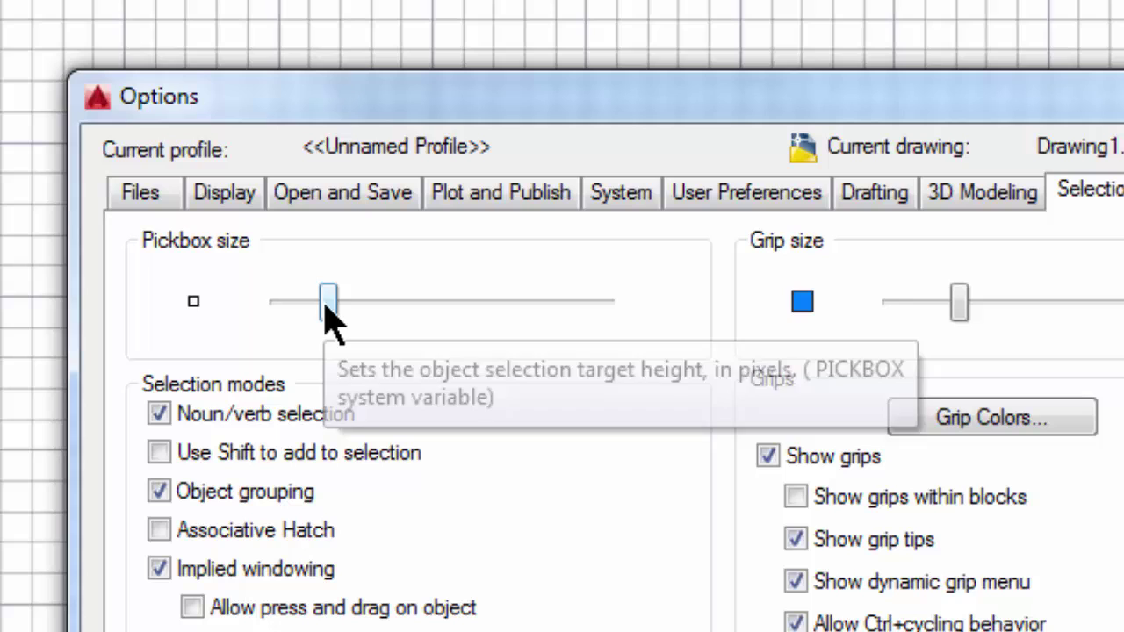
left_click(326, 303)
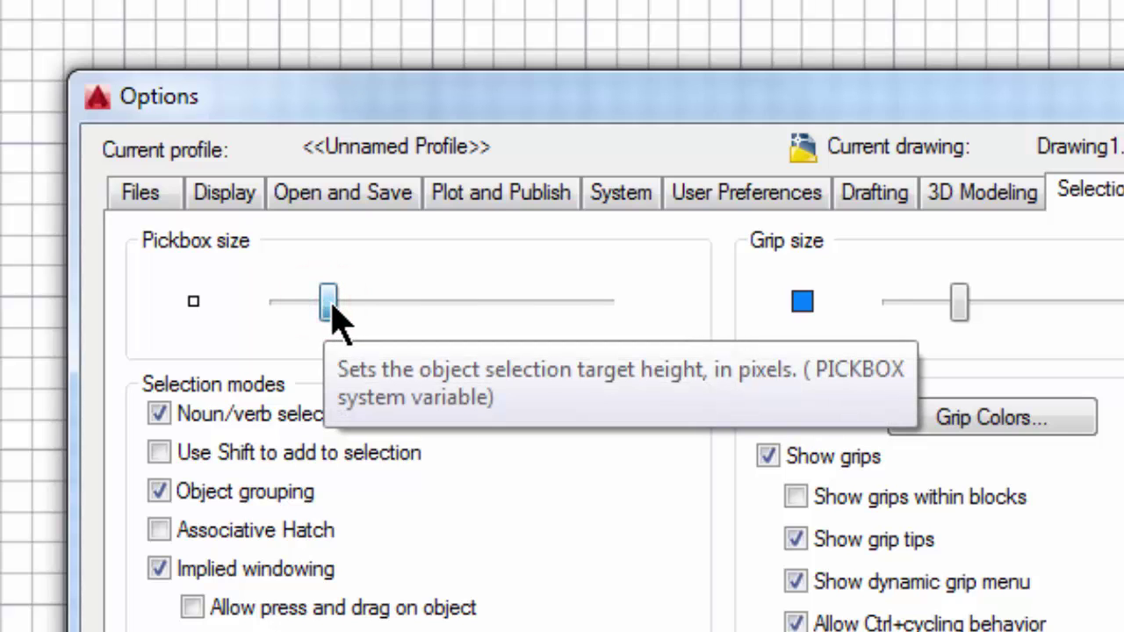
left_click_drag(329, 306, 341, 308)
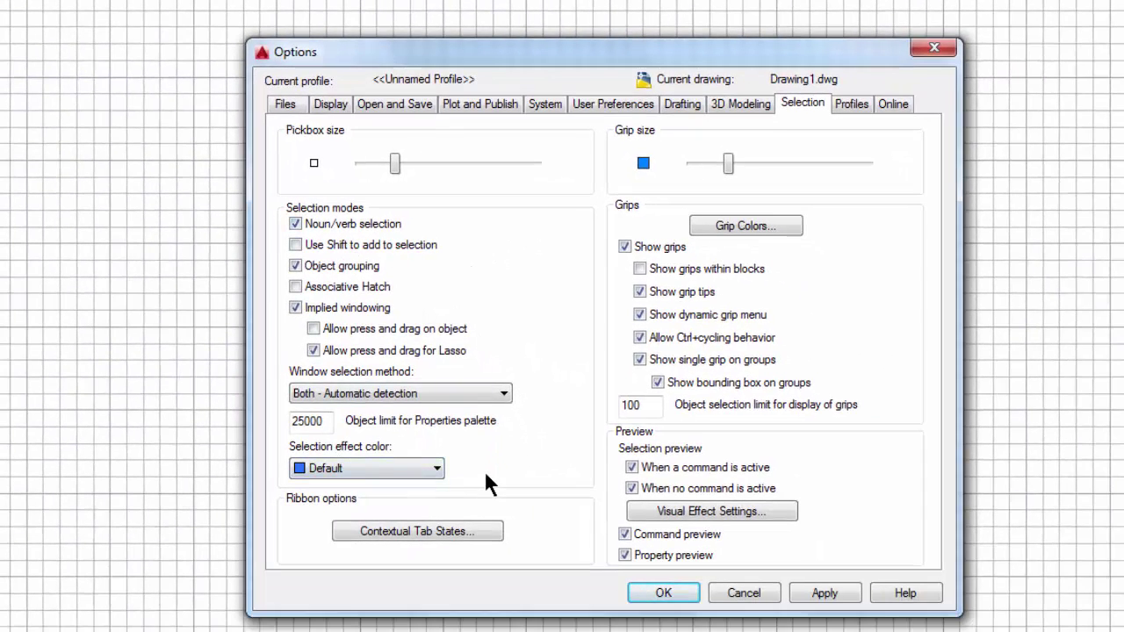
left_click(825, 593)
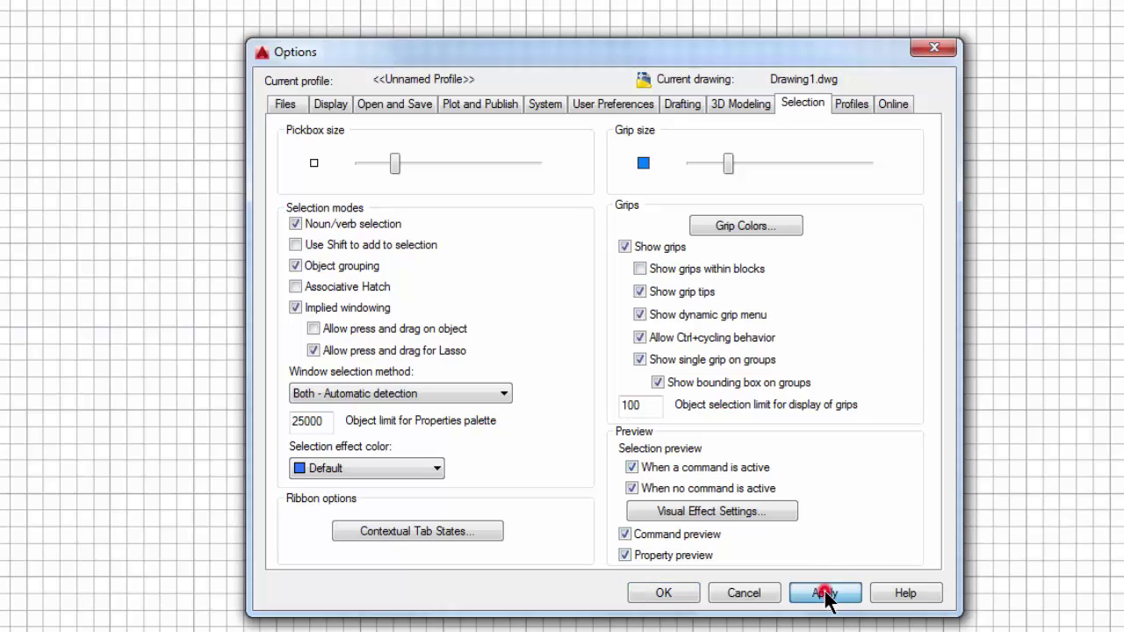
- Confirm with OK to return to the white-background Drawing1 model space
left_click(665, 593)
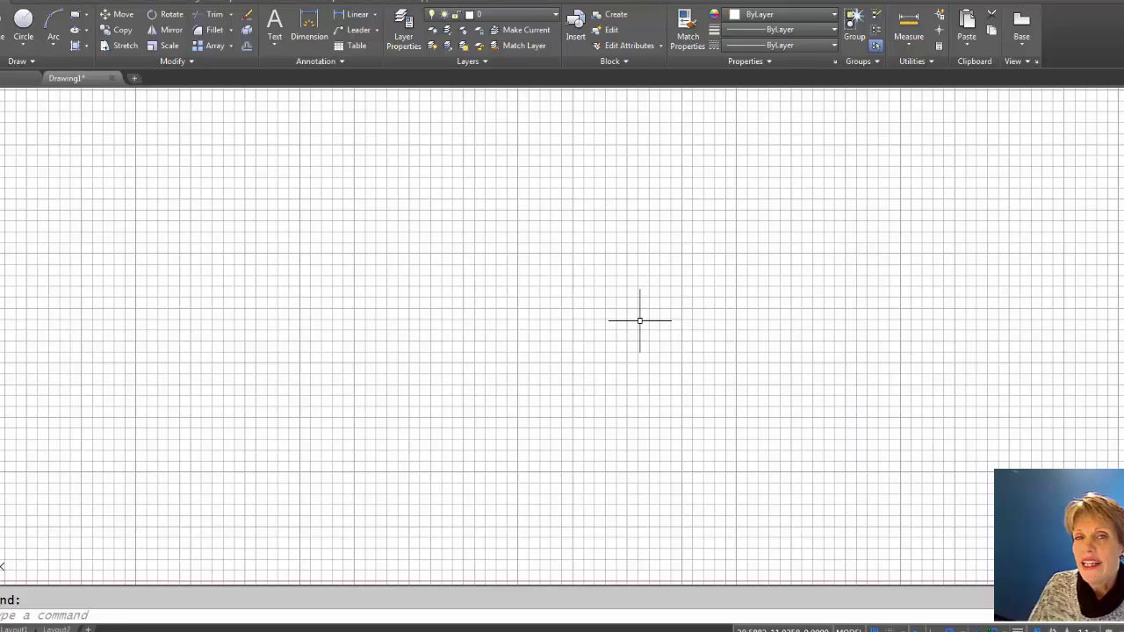